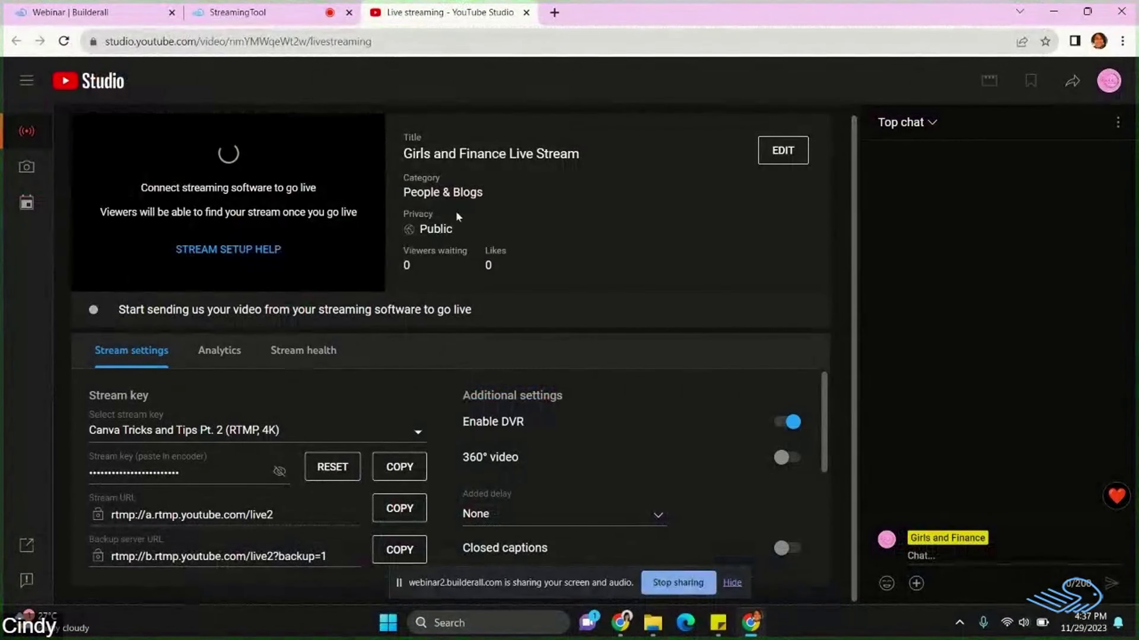
Confirm the Girls and Finance stream is LIVE in YouTube Studio, then minimize Chrome.
key(ctrl+1)
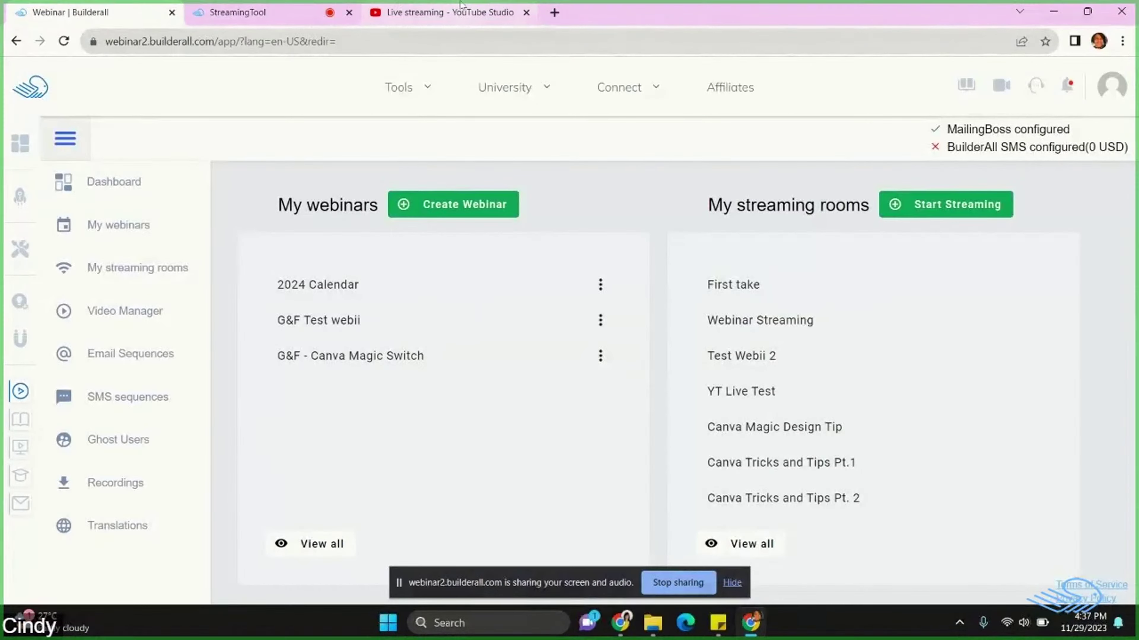
key(ctrl+Tab)
click(423, 6)
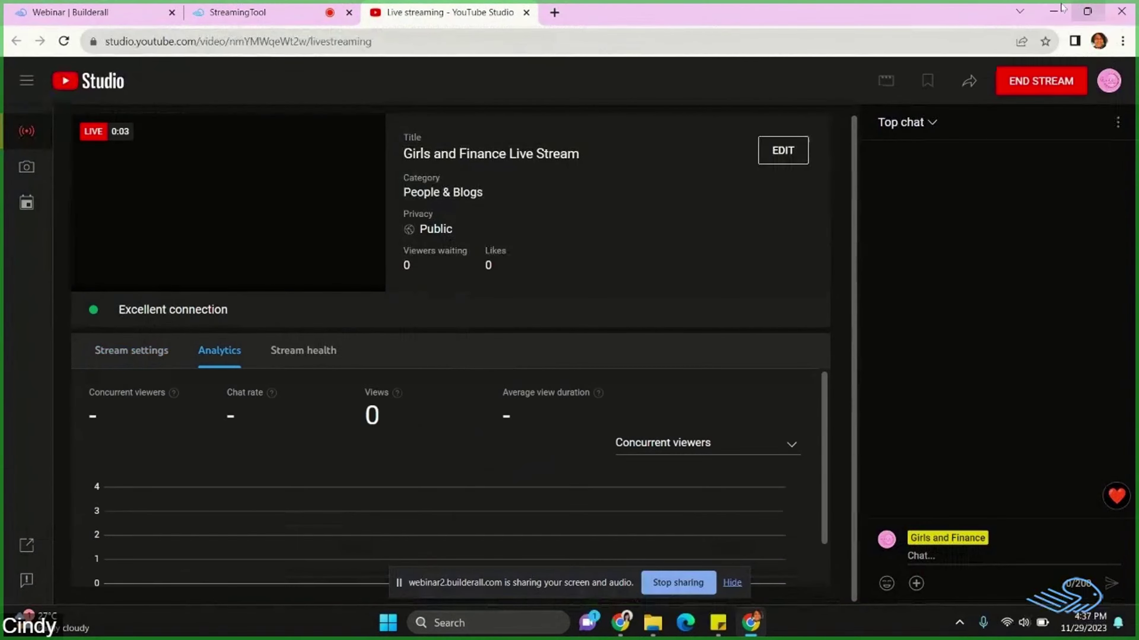
click(1042, 12)
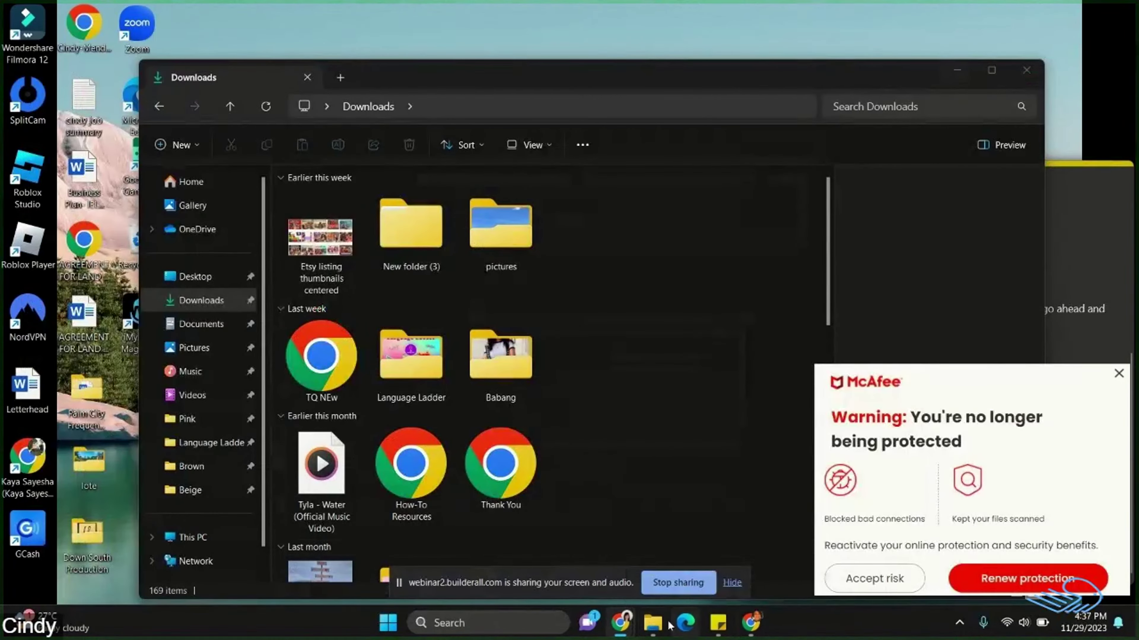
Restore the Canva browser window and hide the screen-sharing notice.
mouse_move(620, 628)
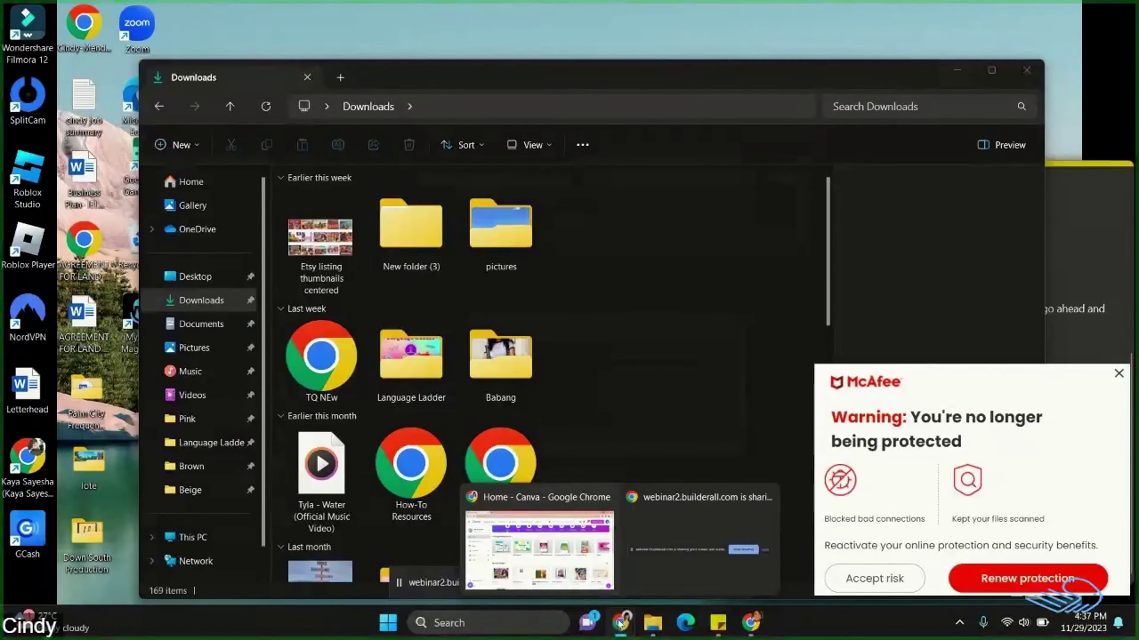
click(571, 531)
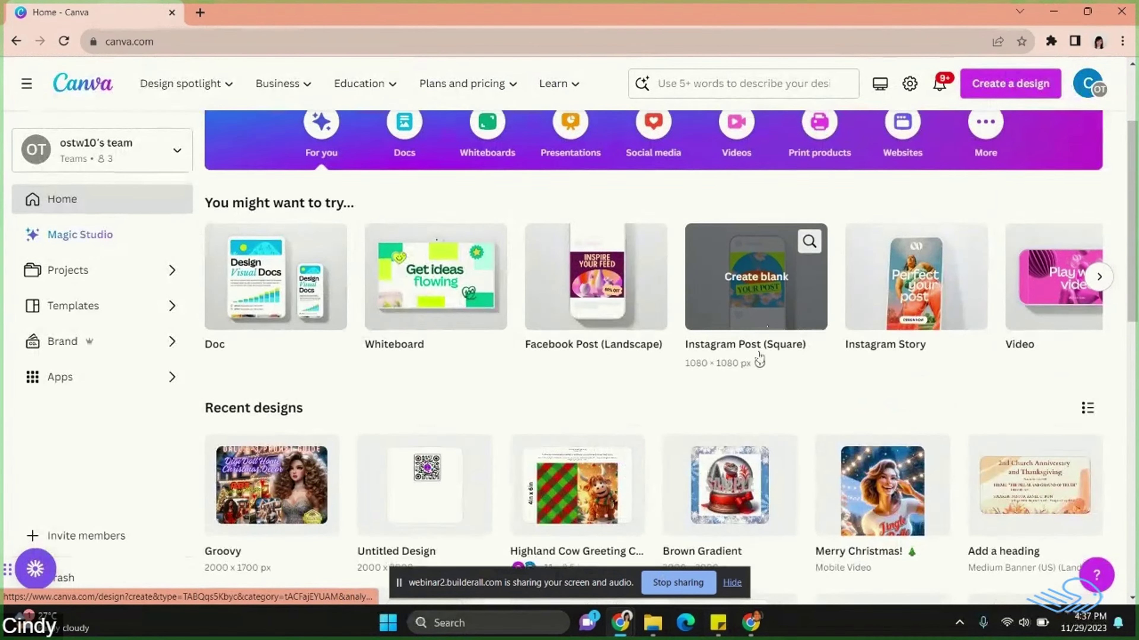
scroll(758, 358, up, 3)
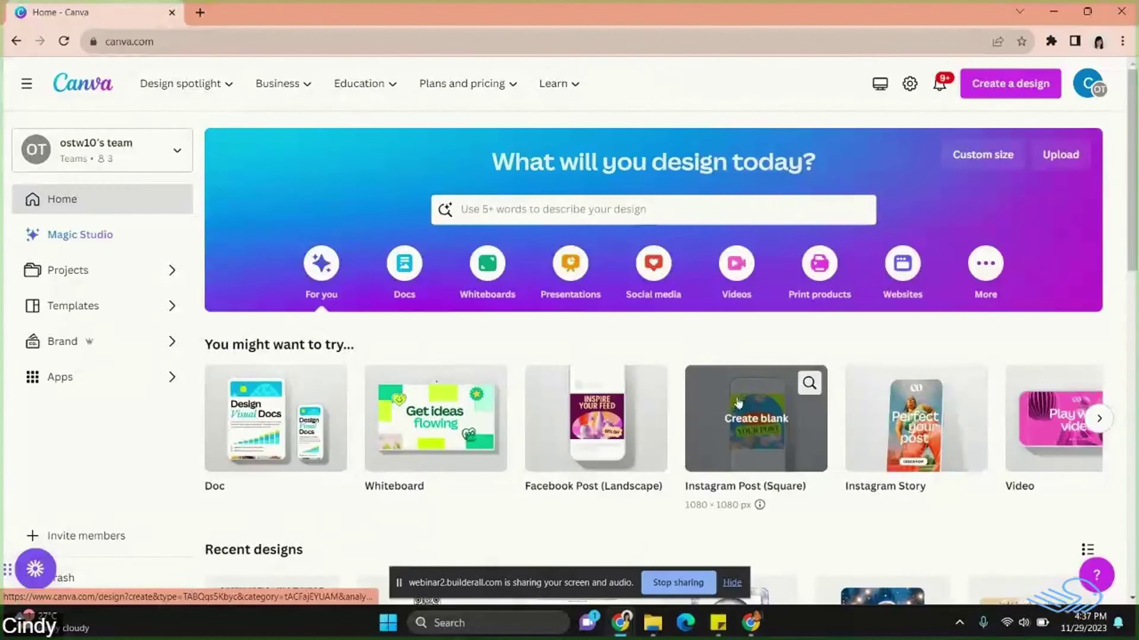
click(735, 588)
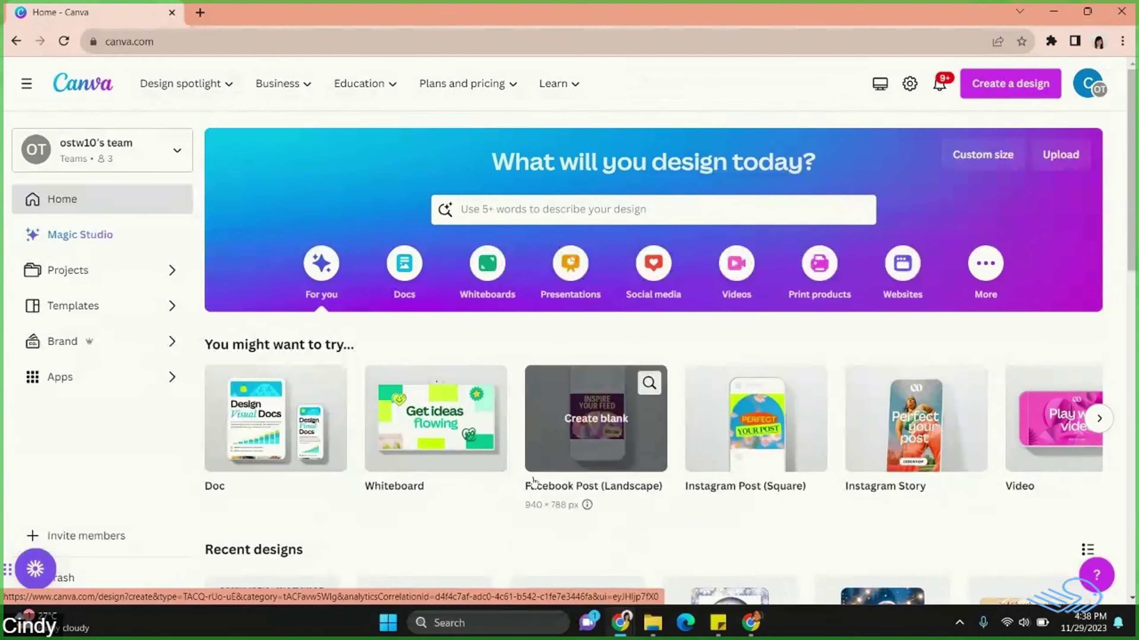
Scroll through the Canva home page's design types and recent designs.
scroll(533, 480, down, 10)
scroll(427, 433, up, 10)
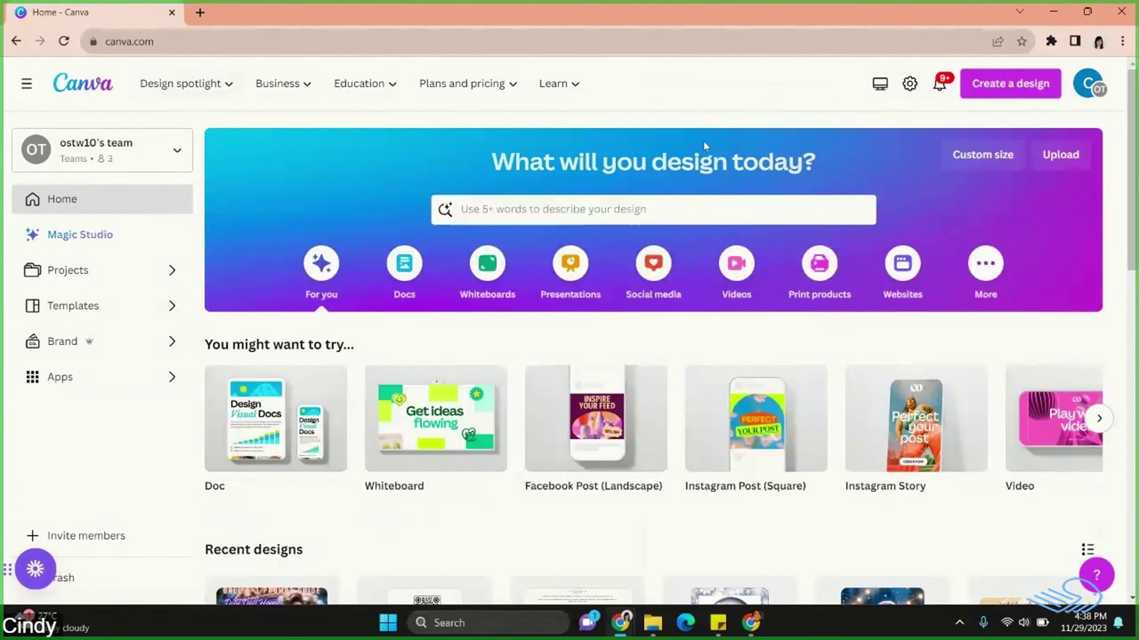
scroll(703, 141, down, 3)
scroll(667, 218, up, 3)
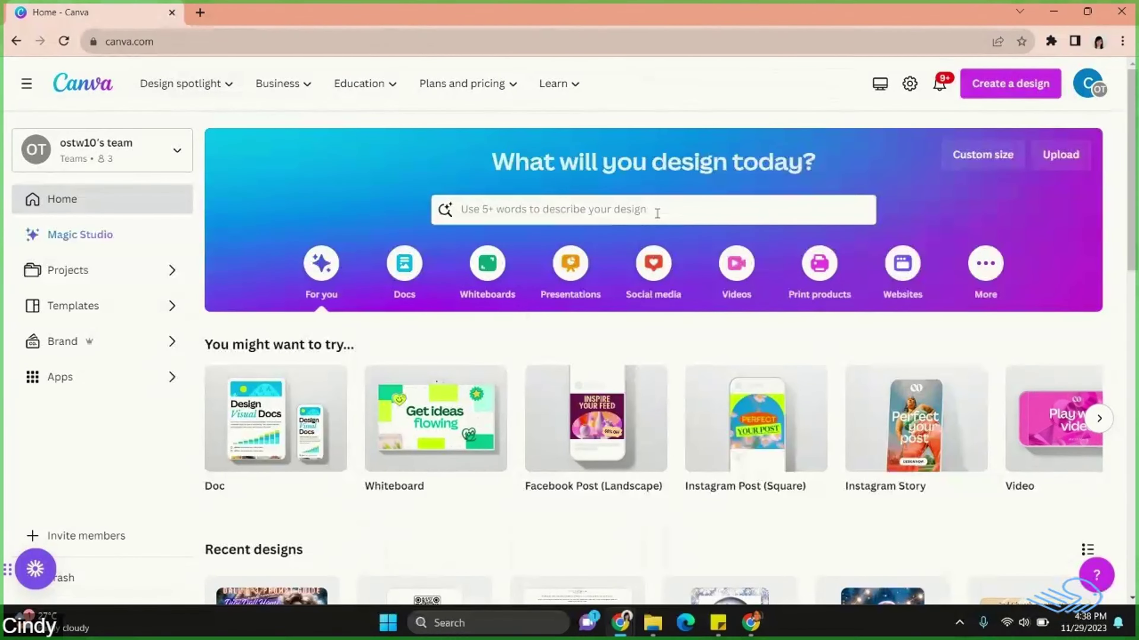
scroll(657, 213, down, 5)
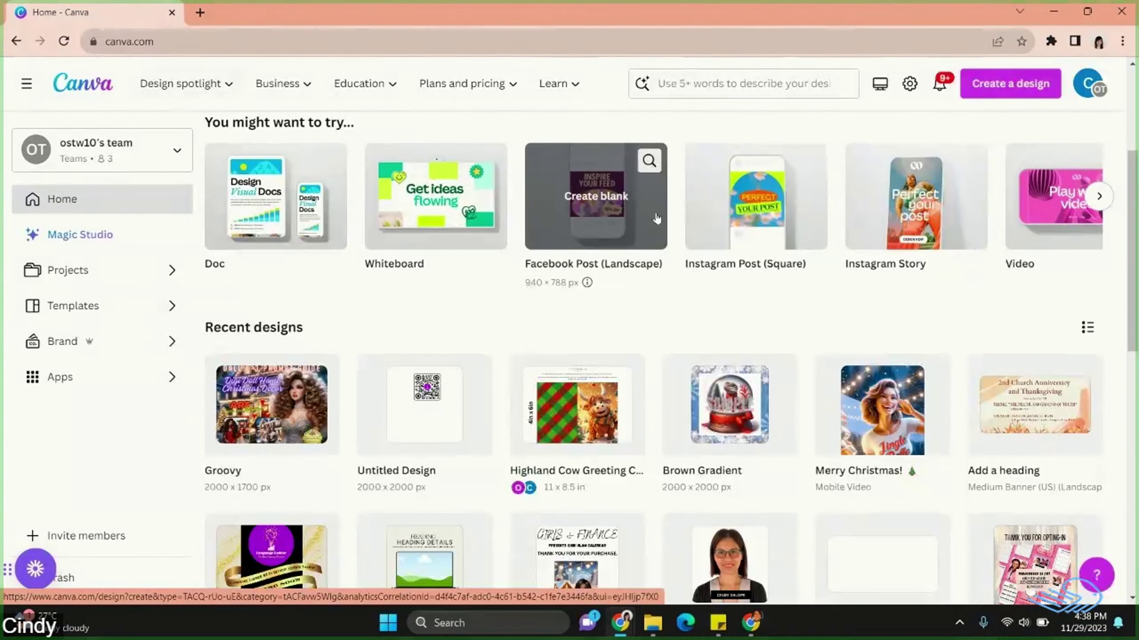
scroll(656, 219, down, 3)
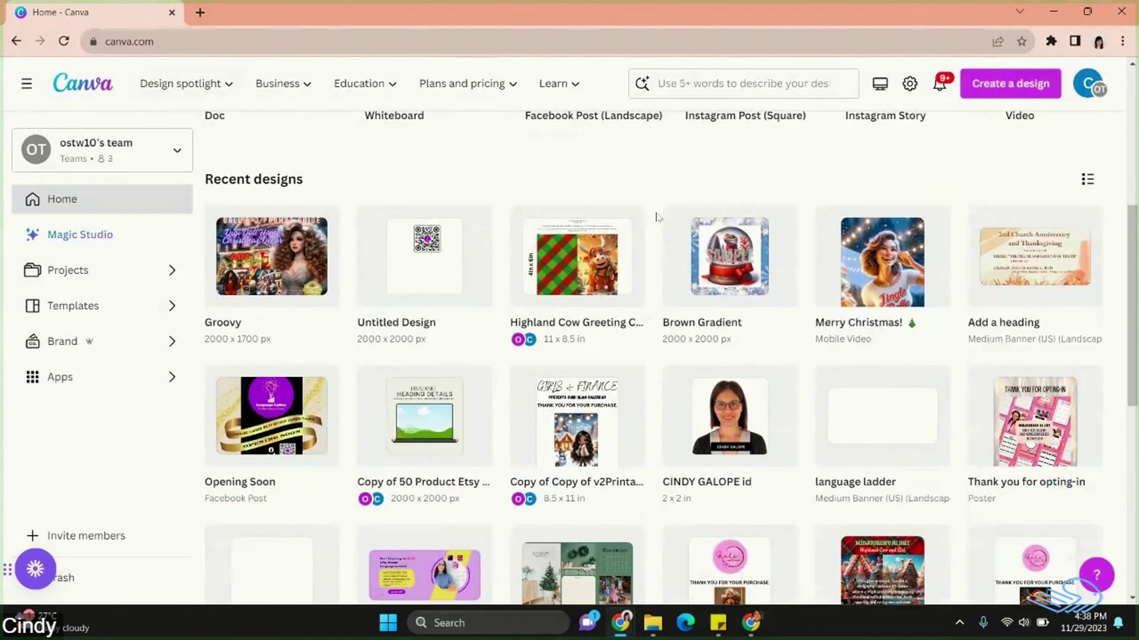
mouse_move(632, 215)
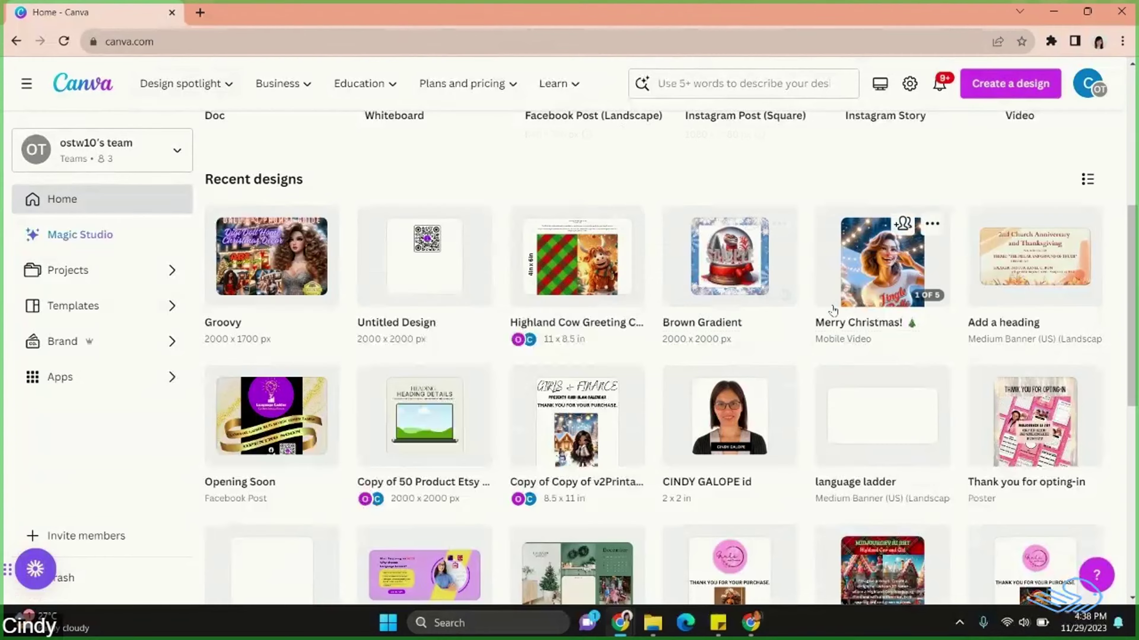
scroll(766, 479, up, 7)
Create a blank Instagram Post and apply the pink 'Weekend Vibes' template from recently used templates.
click(758, 444)
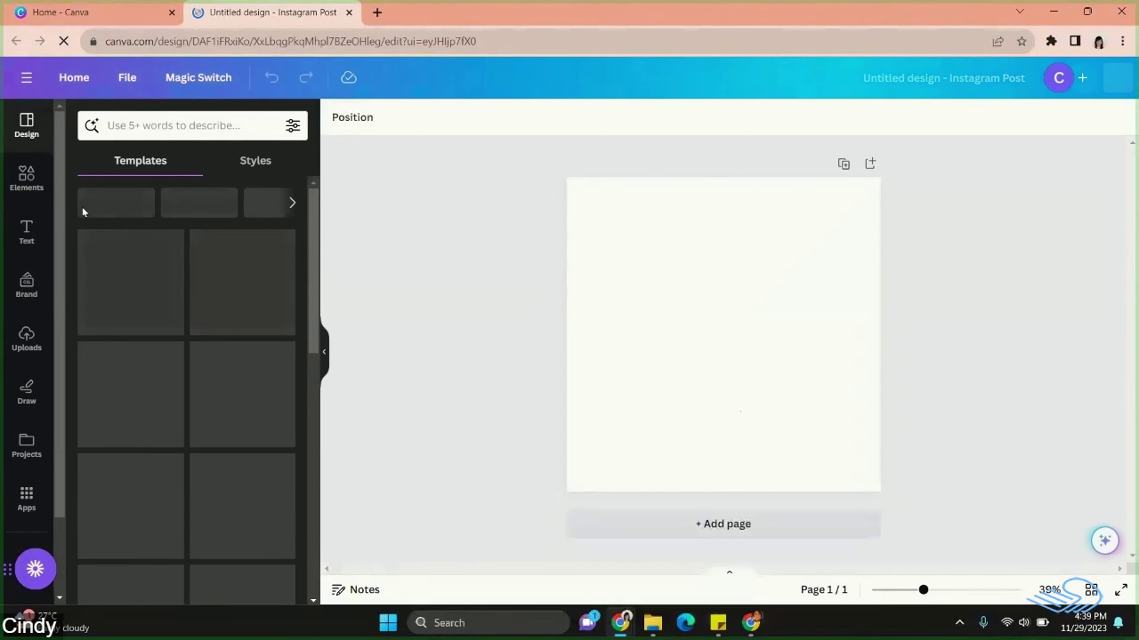
click(30, 170)
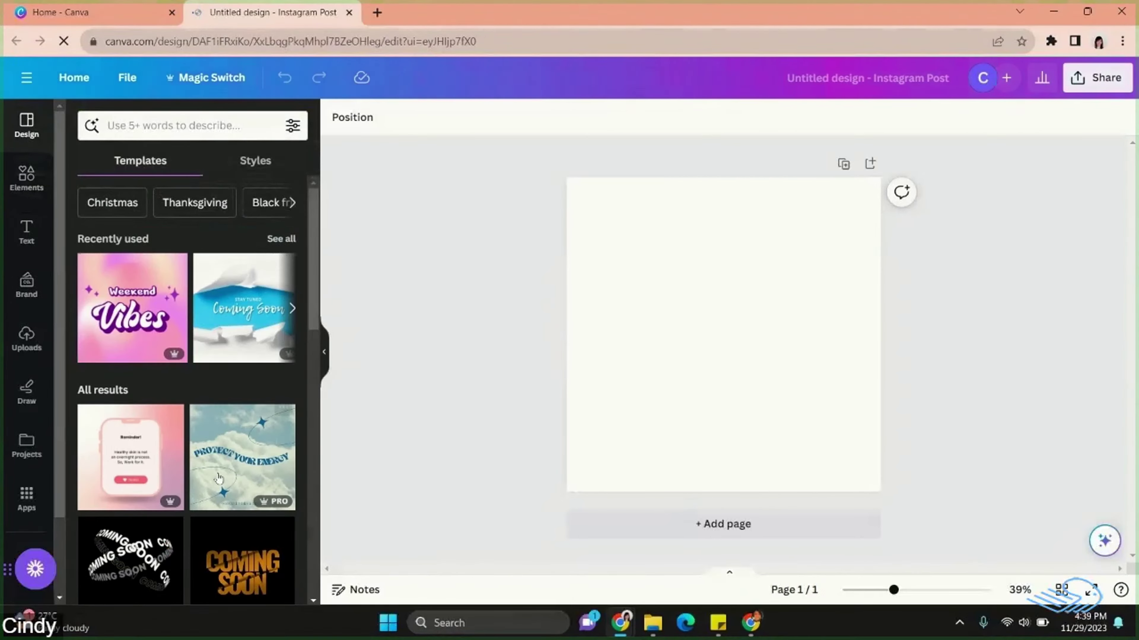
click(173, 322)
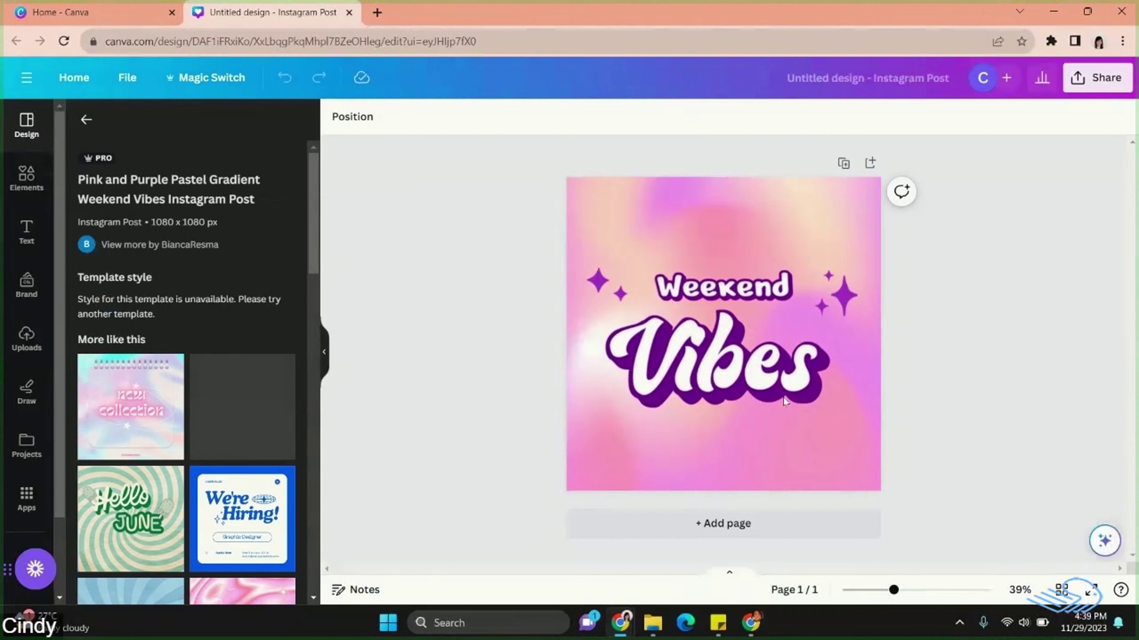
click(784, 397)
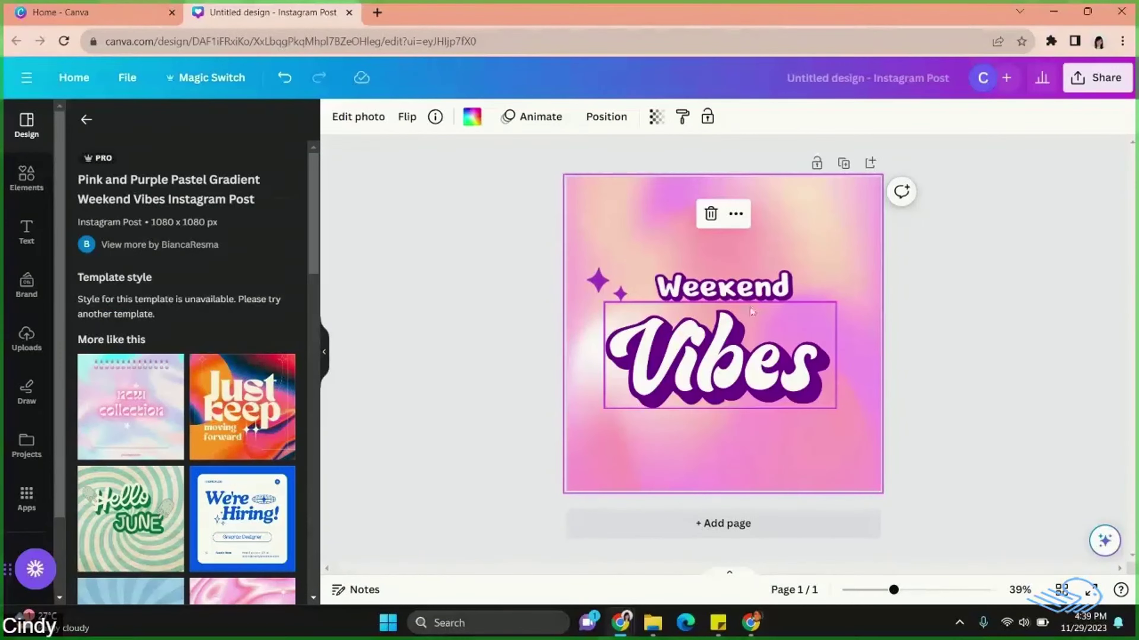
Open Magic Switch's Social media sizes and tick Instagram Story.
click(226, 78)
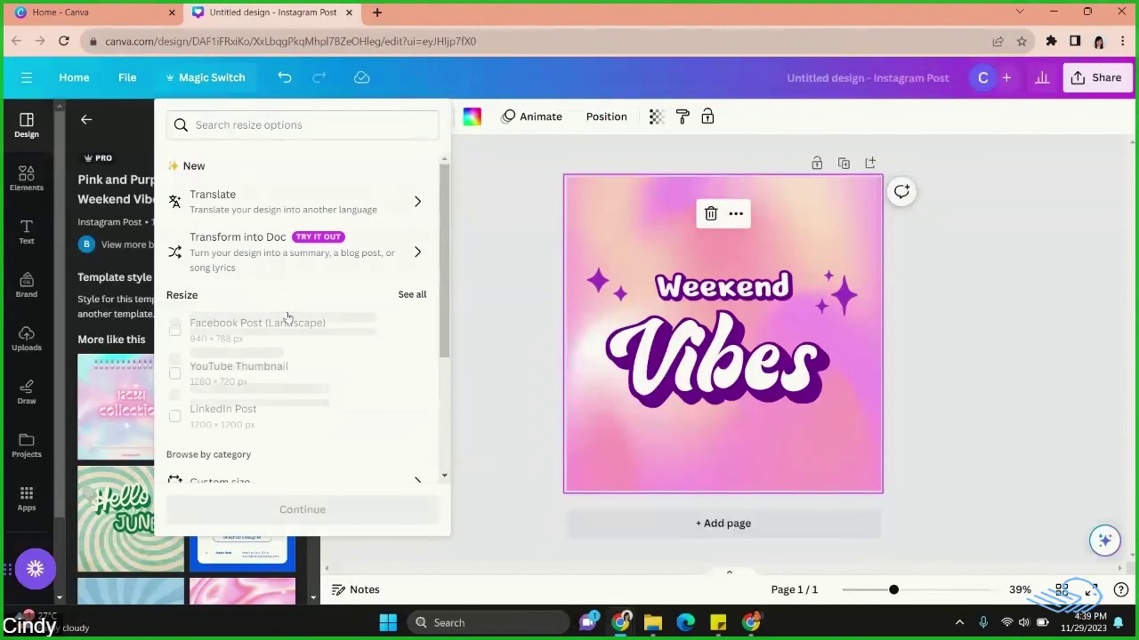
scroll(289, 302, down, 5)
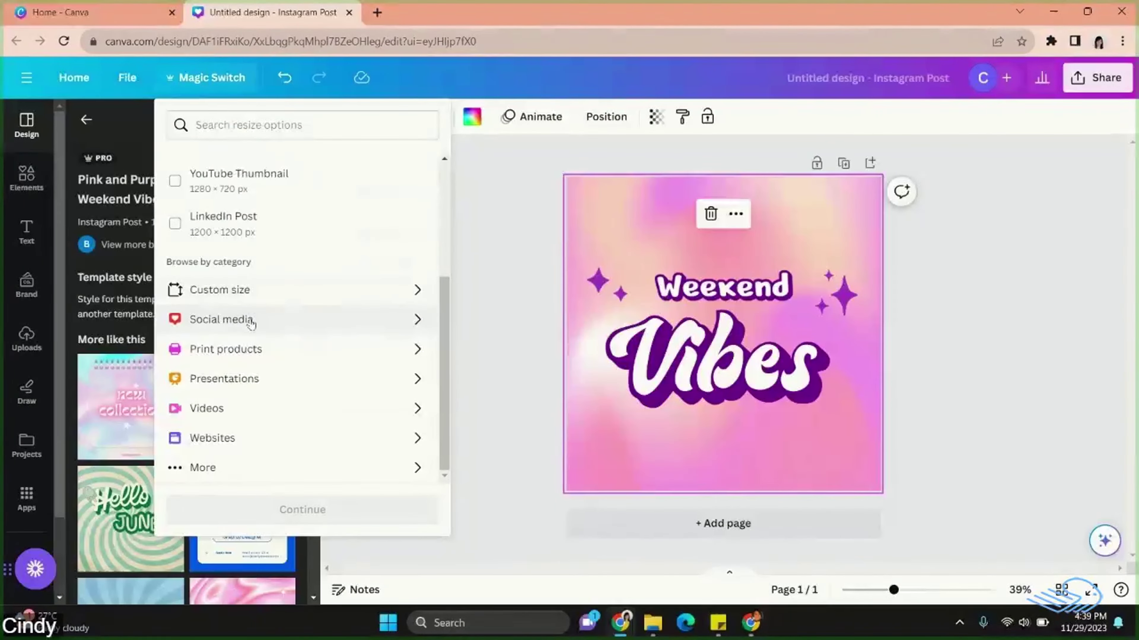
click(251, 322)
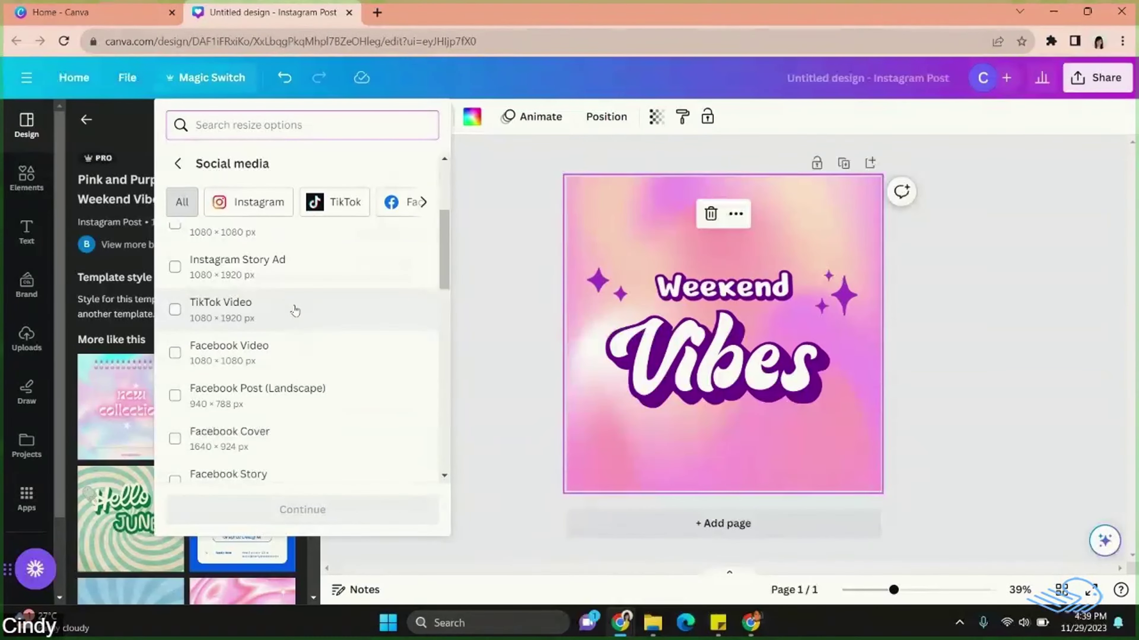
scroll(296, 318, down, 3)
scroll(282, 385, up, 3)
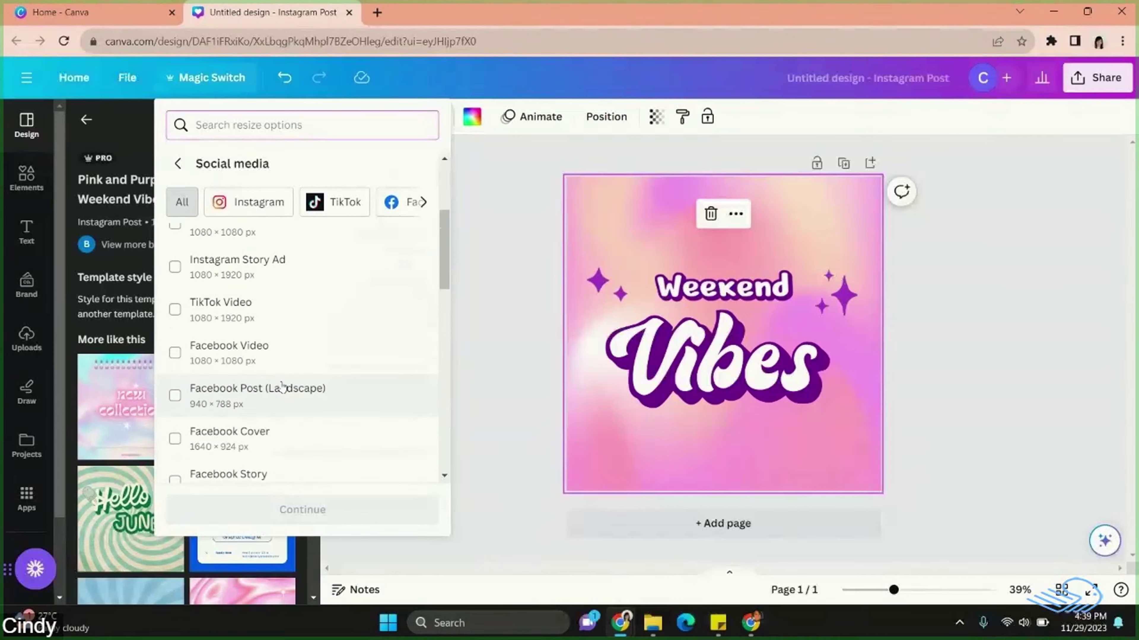
scroll(248, 314, up, 3)
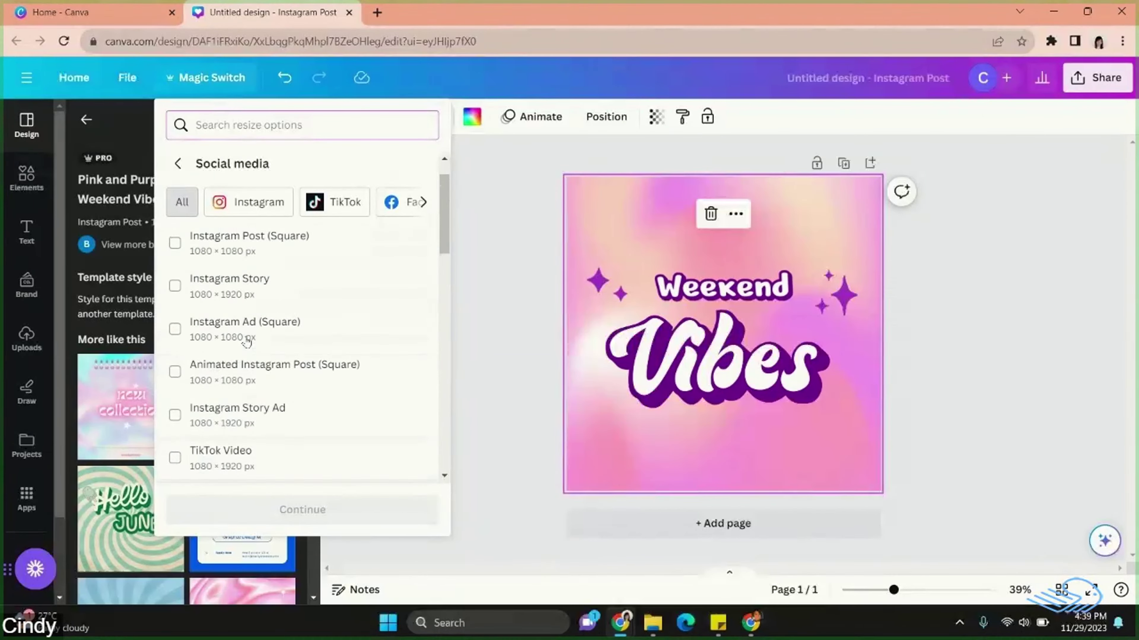
click(174, 287)
Also tick Facebook Post (Landscape), Facebook Event Cover, YouTube Thumbnail and LinkedIn Post.
scroll(180, 314, down, 2)
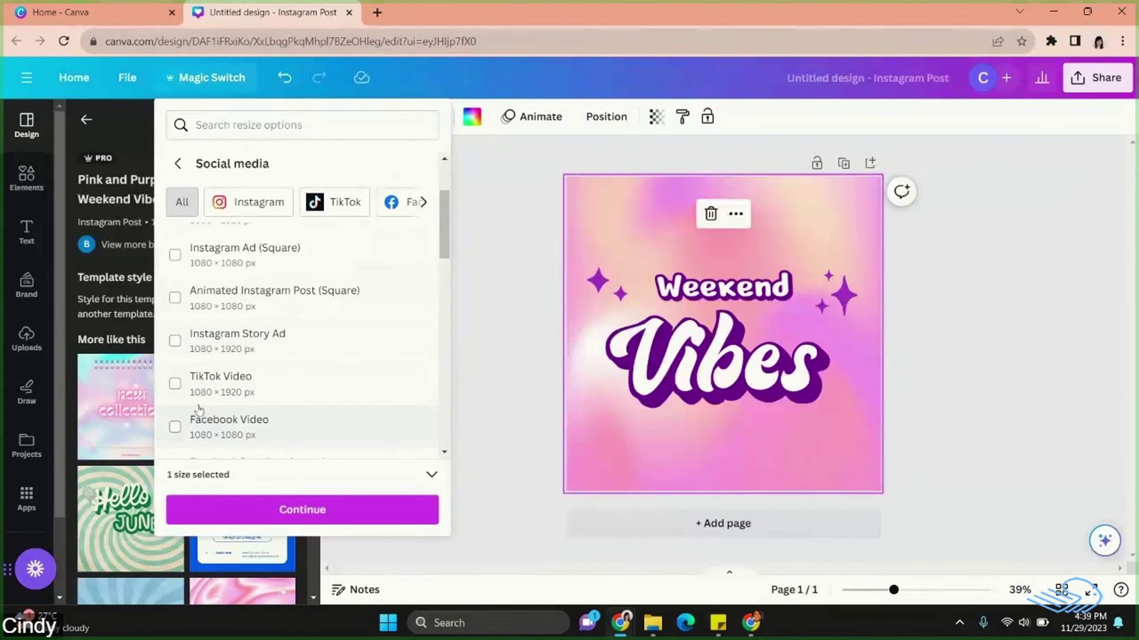
scroll(177, 358, down, 3)
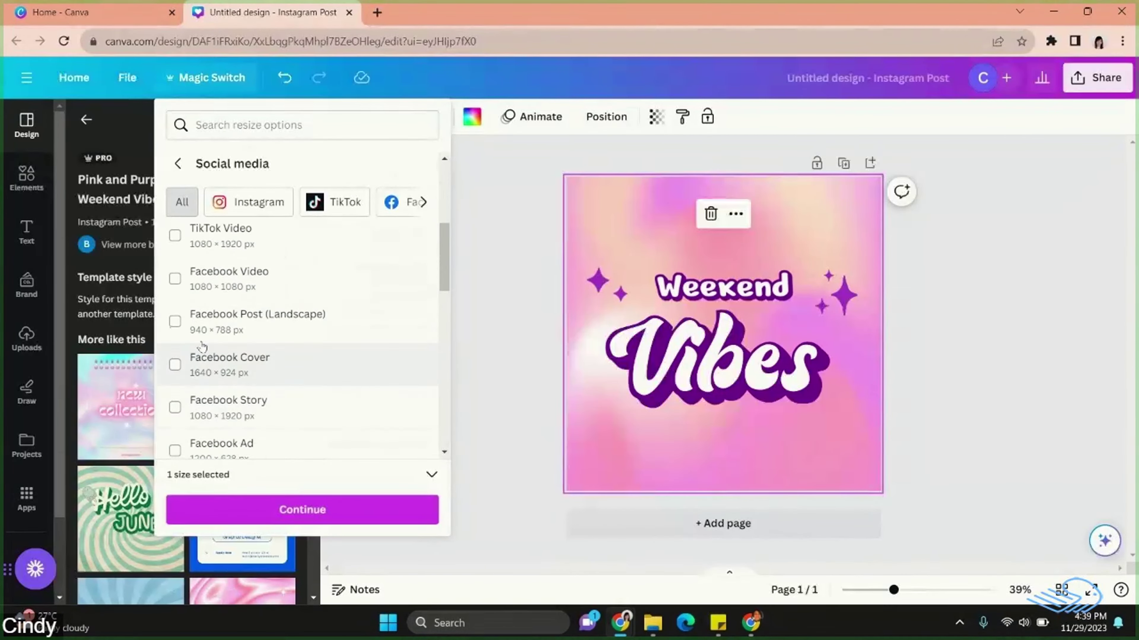
click(174, 320)
scroll(282, 374, down, 3)
scroll(283, 375, down, 1)
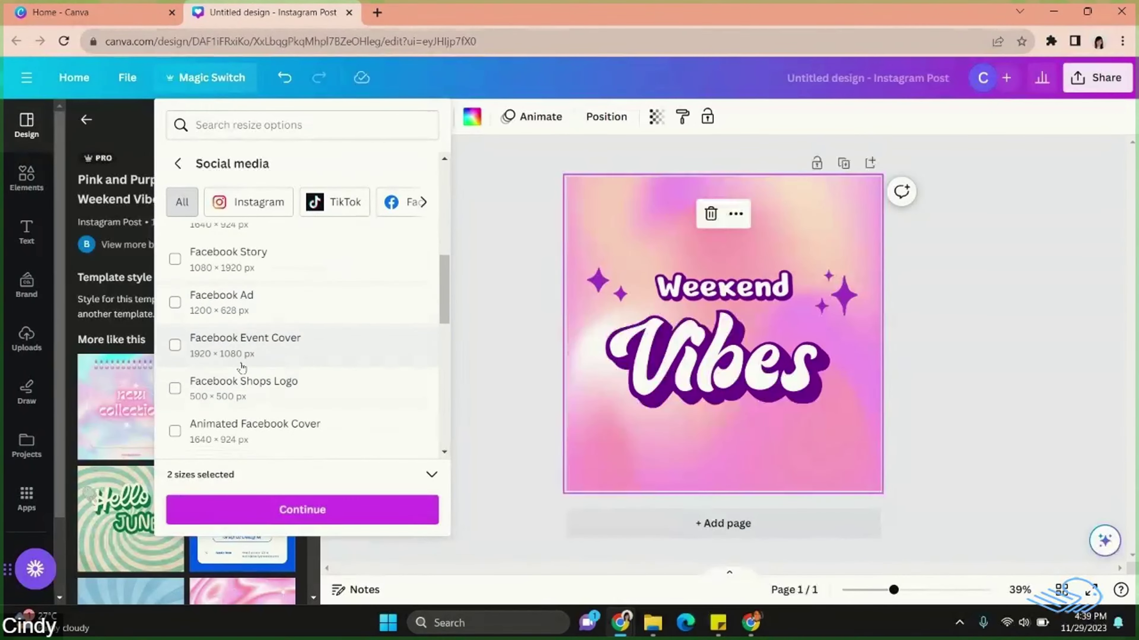
scroll(201, 314, down, 2)
click(174, 272)
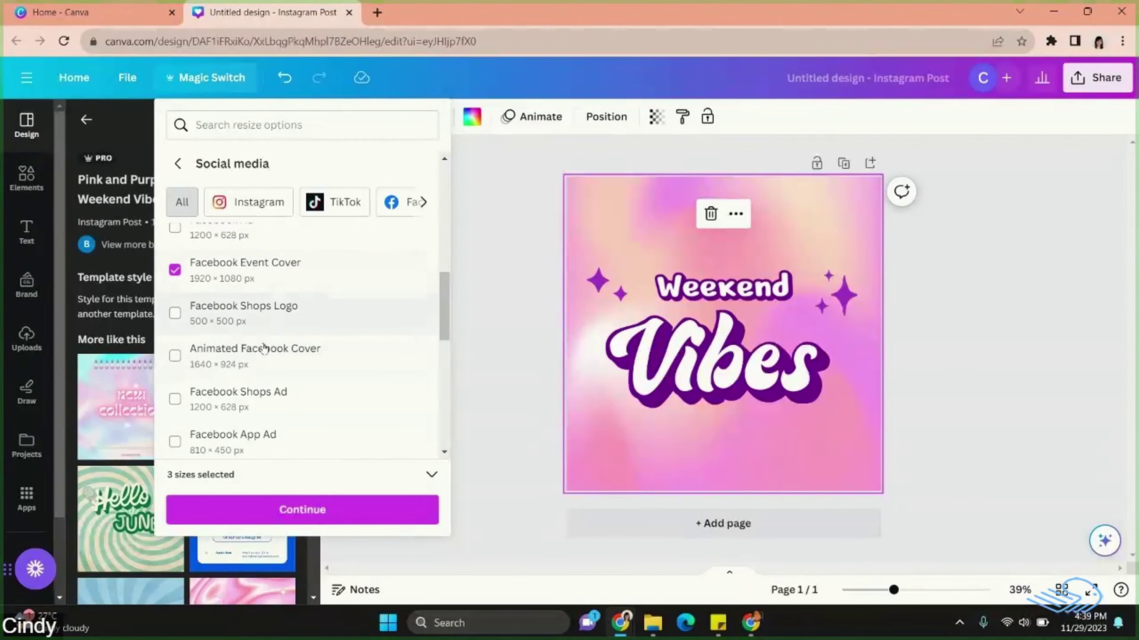
scroll(264, 358, down, 4)
click(174, 306)
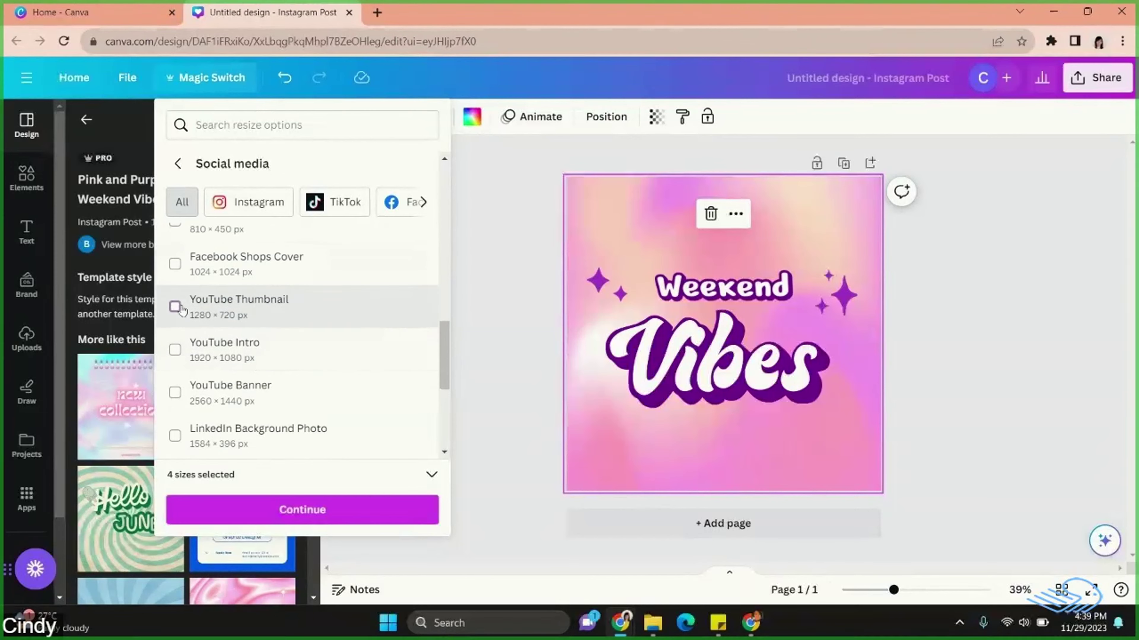
scroll(314, 370, down, 3)
click(175, 330)
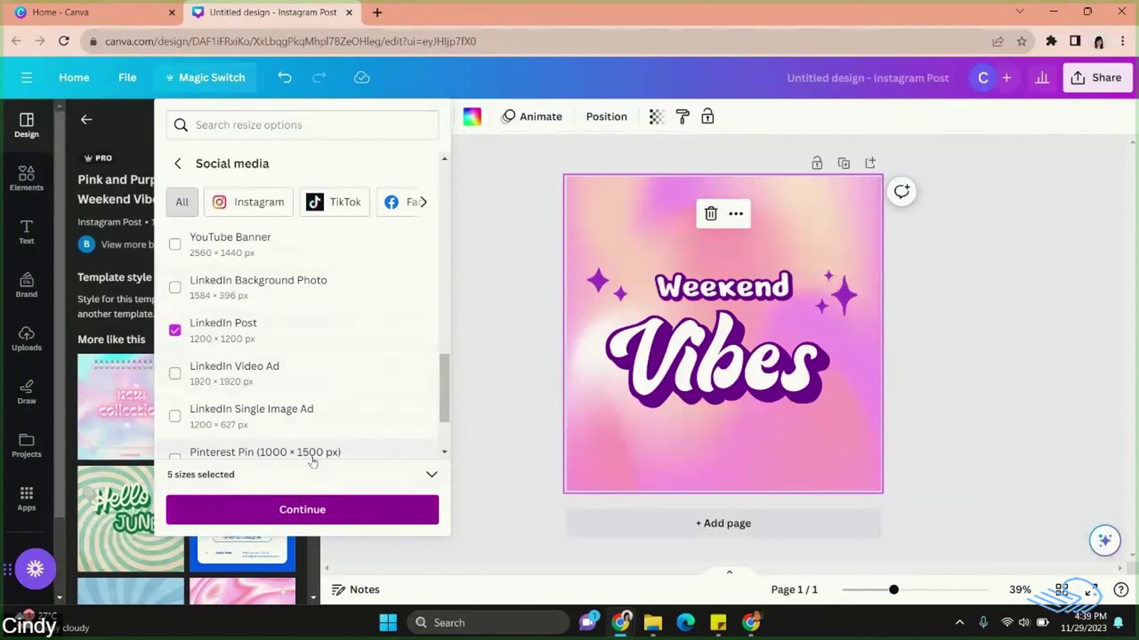
Preview the Facebook Post, 1920 x 1080, YouTube Thumbnail and LinkedIn Post versions, then resize to 5 designs.
click(315, 518)
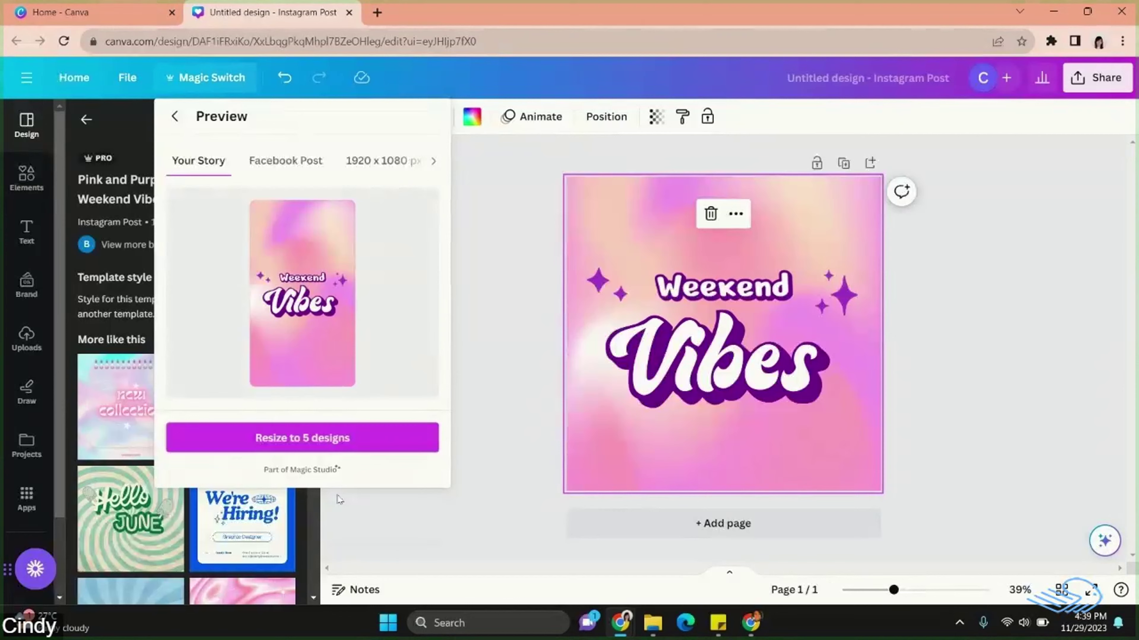
click(262, 156)
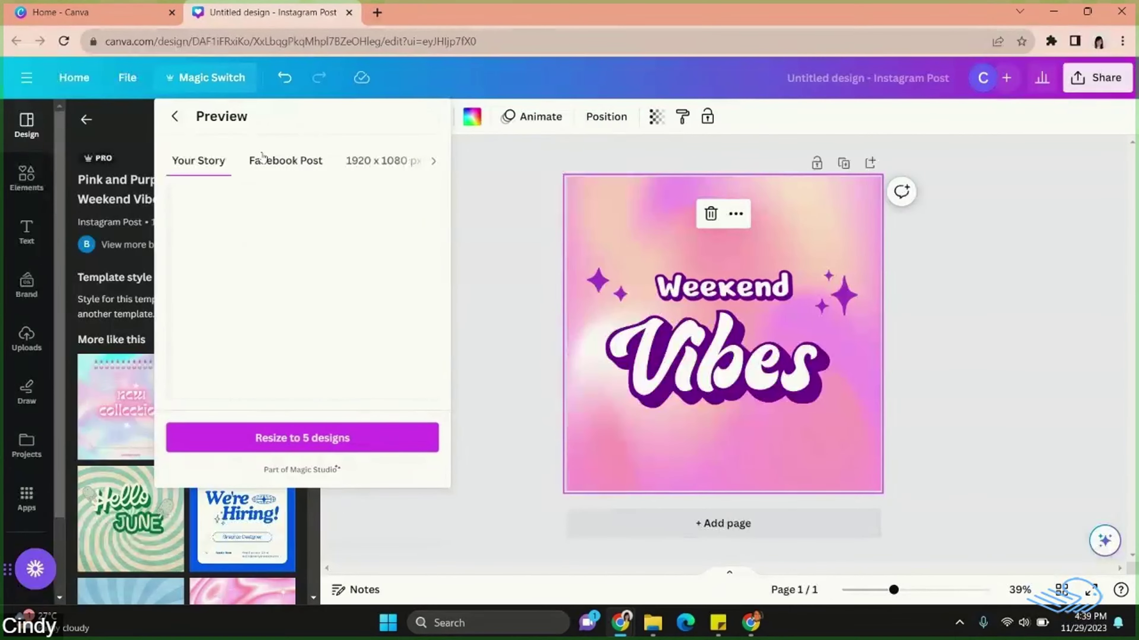
click(414, 162)
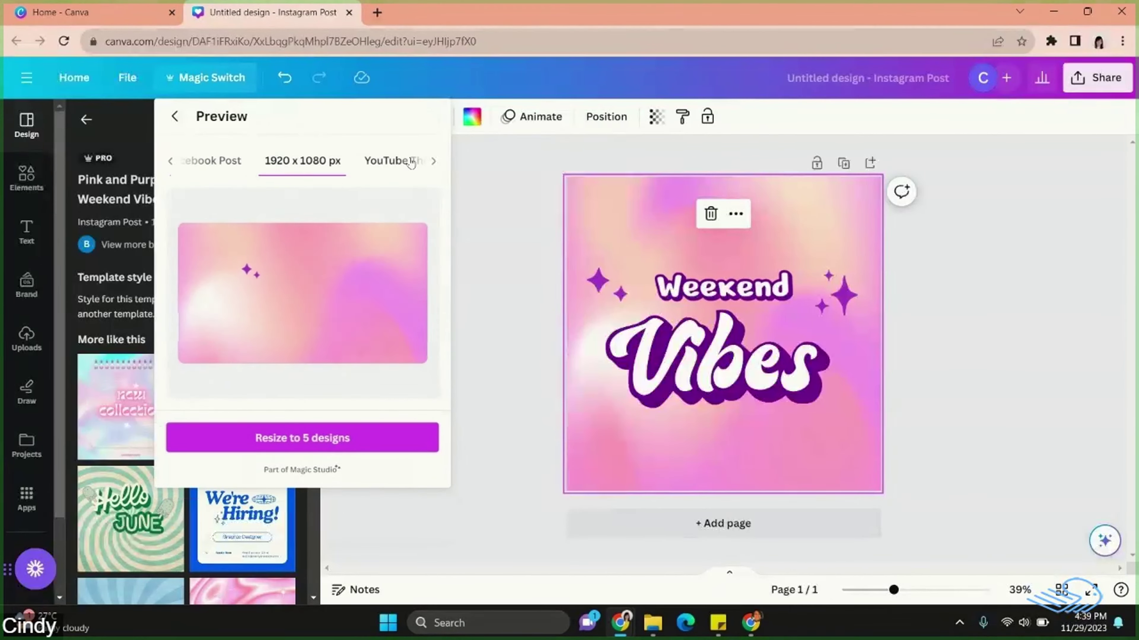
click(405, 163)
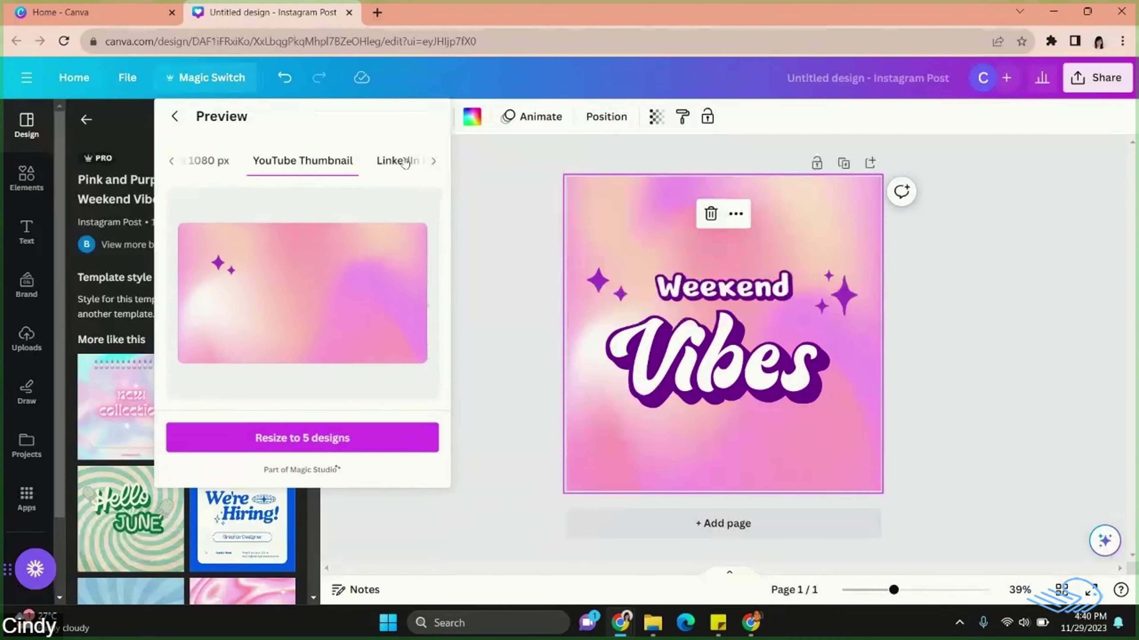
click(405, 162)
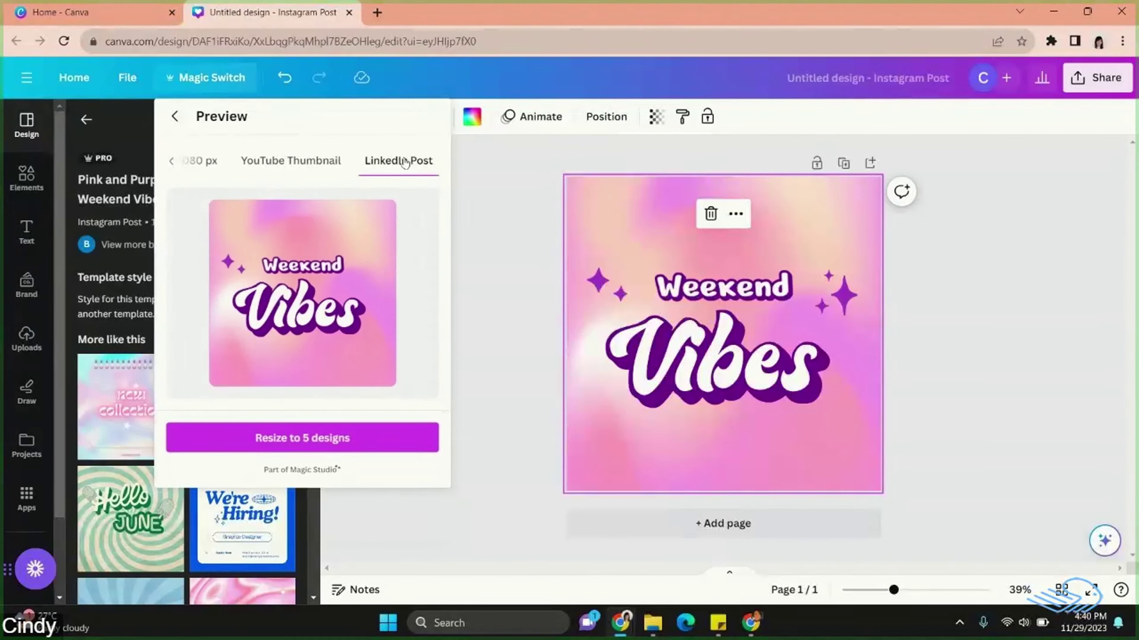
click(319, 439)
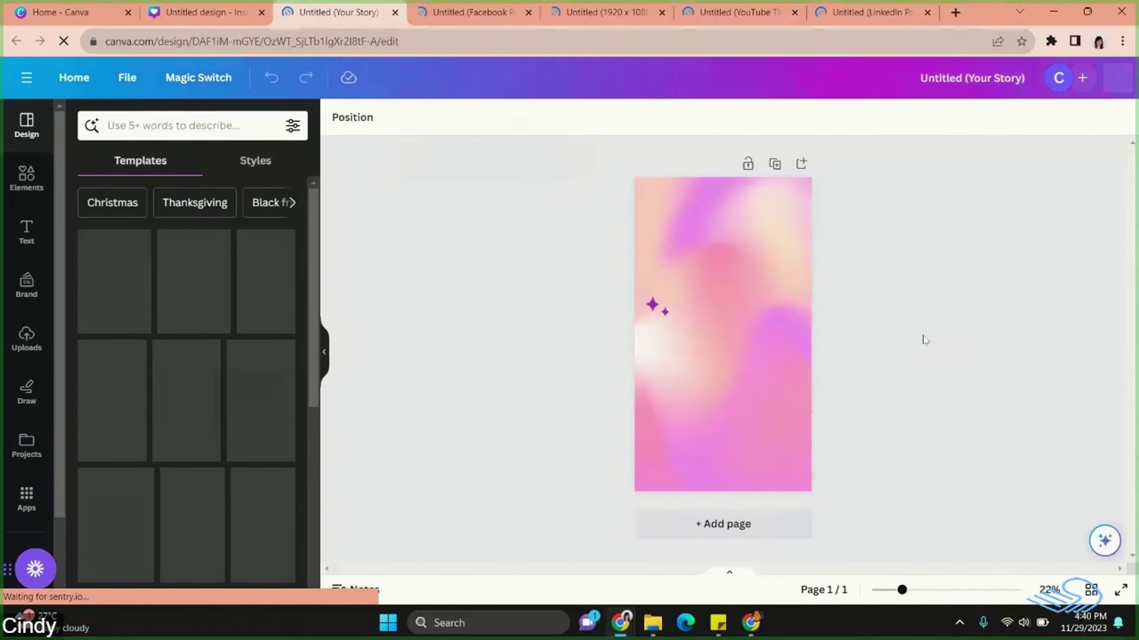
Review each resized design's tab, then open PNG download settings for the 1080 × 1920 Your Story design.
click(471, 12)
click(321, 14)
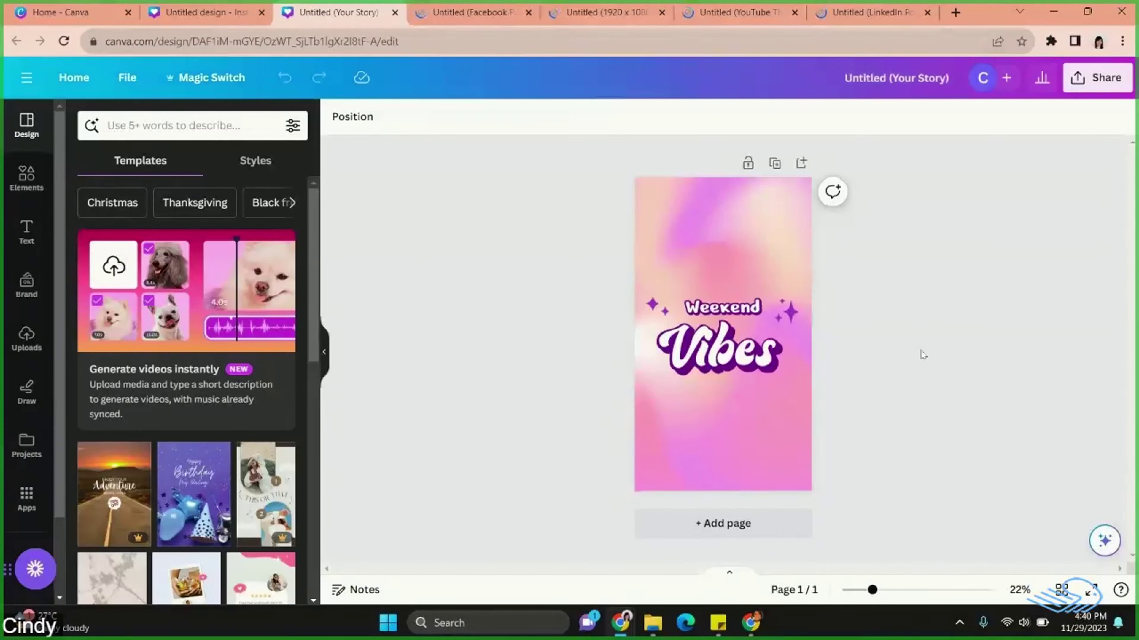
click(486, 21)
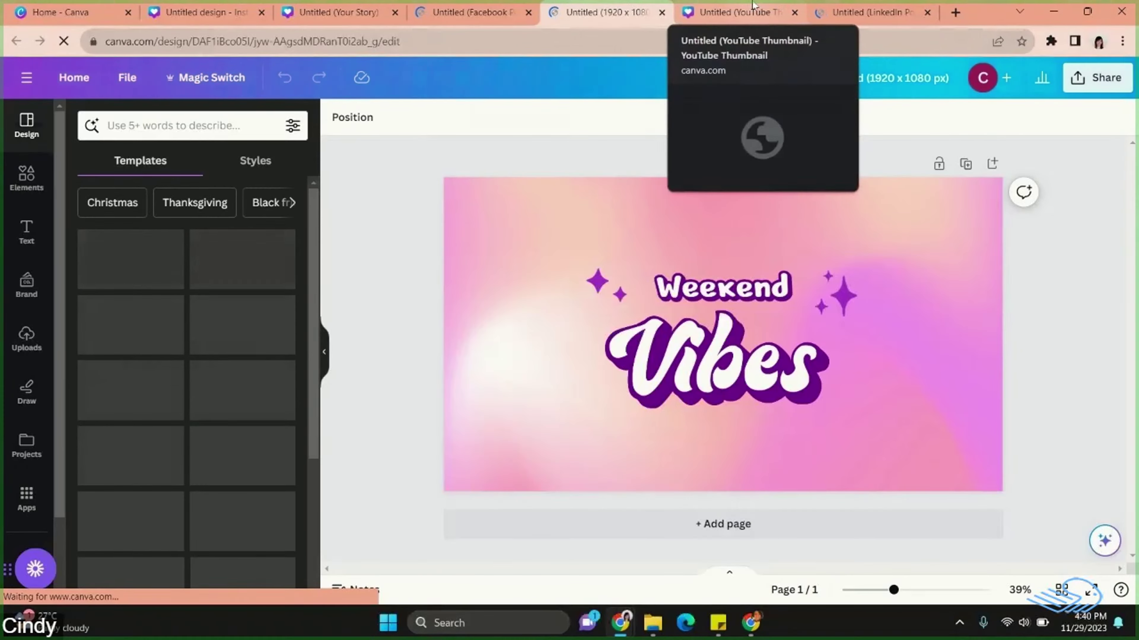
click(753, 5)
click(830, 6)
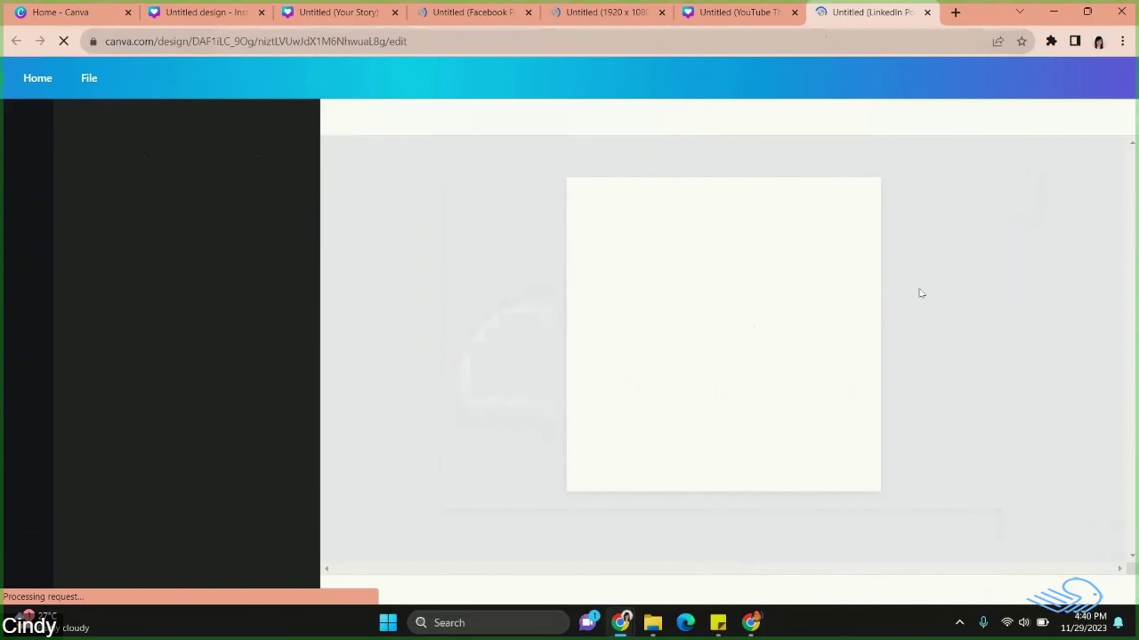
click(735, 12)
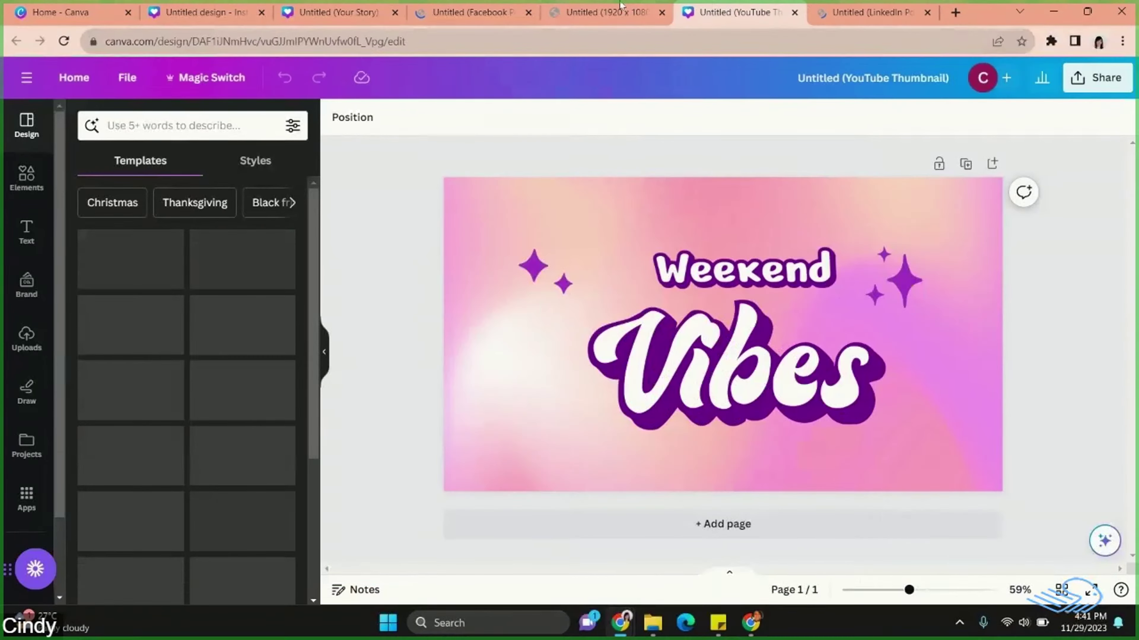
click(606, 13)
click(417, 5)
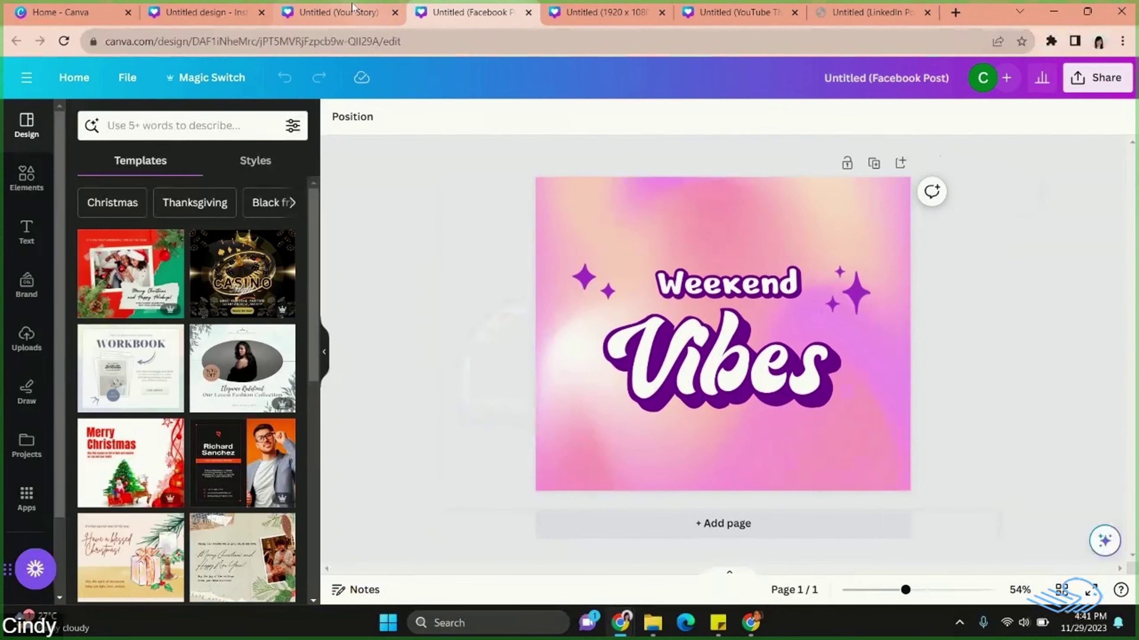
click(353, 6)
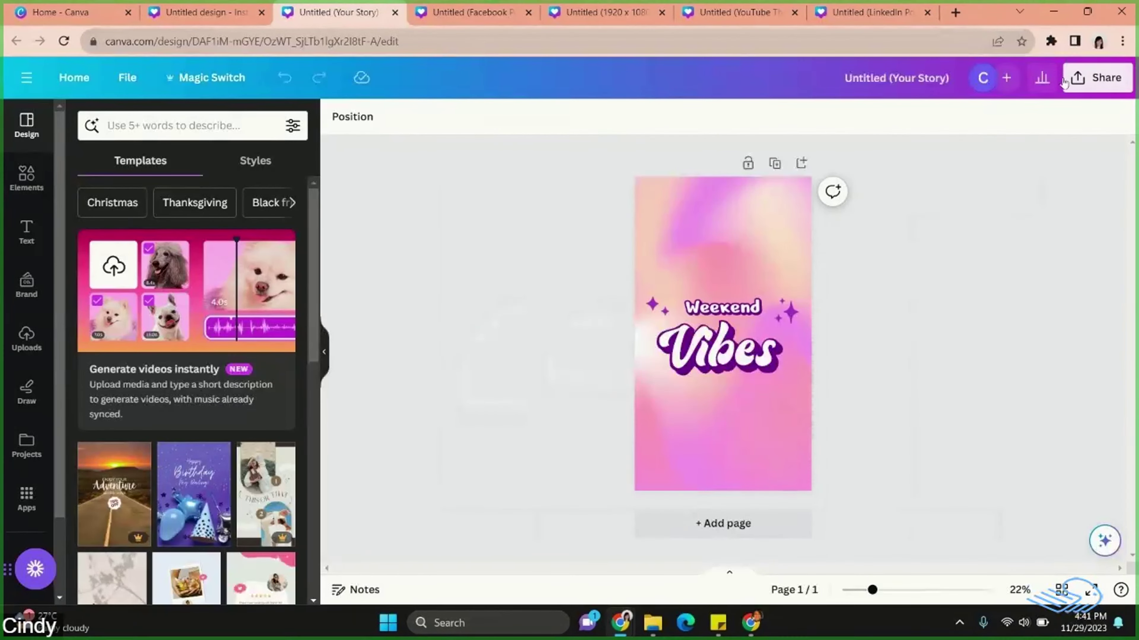
click(1079, 90)
click(914, 465)
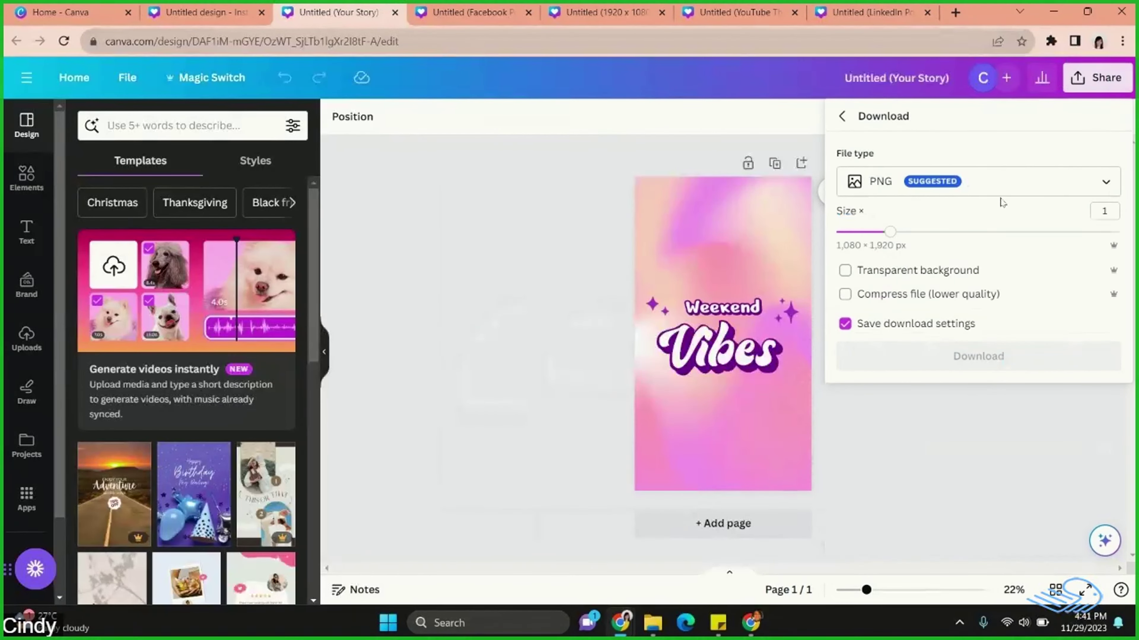